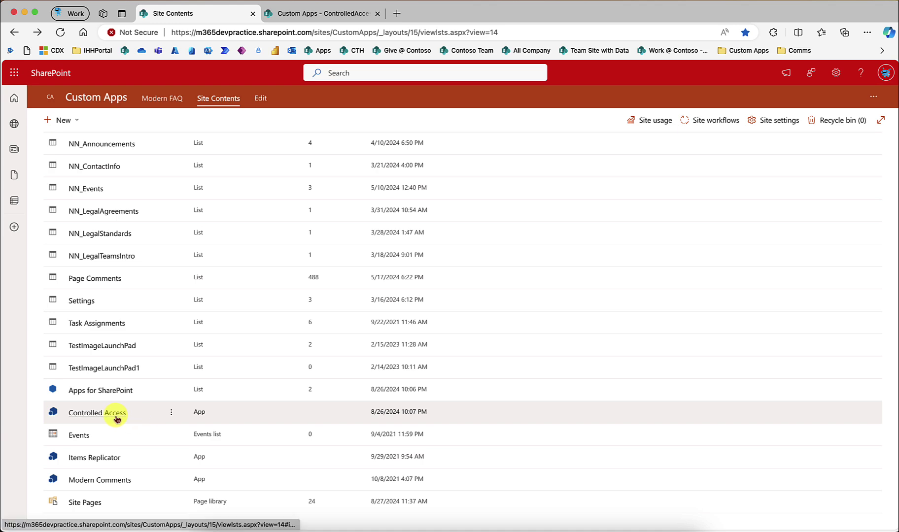
- Reload Site Contents so the Access Check runs, then open ControlledAccessList
scroll(293, 417, up, 15)
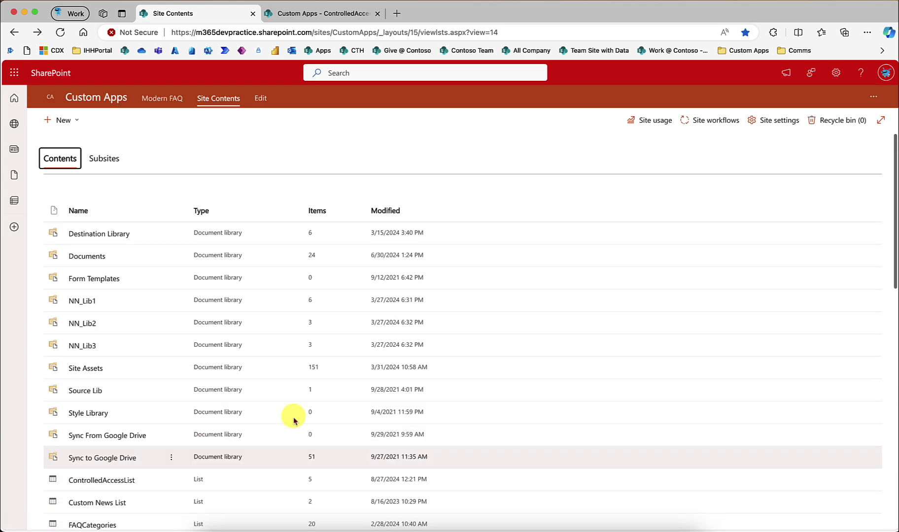
click(61, 32)
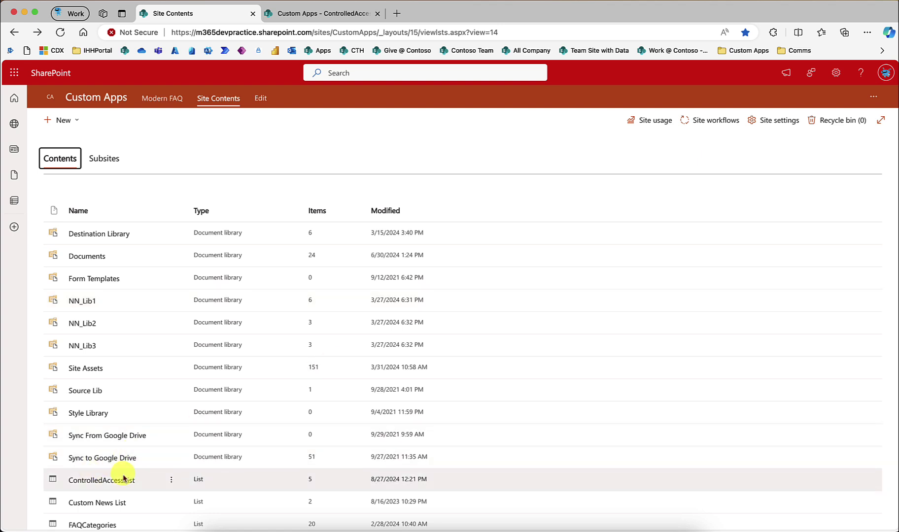
scroll(121, 482, down, 3)
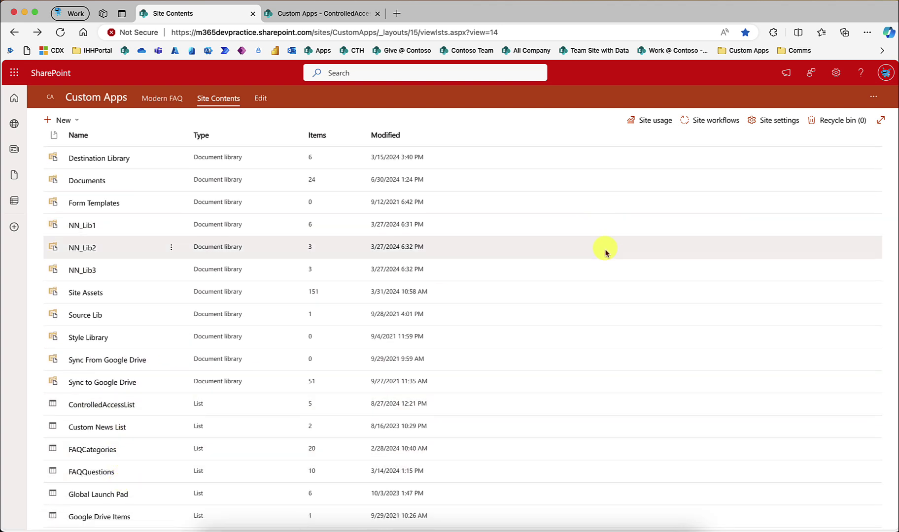
scroll(603, 250, up, 3)
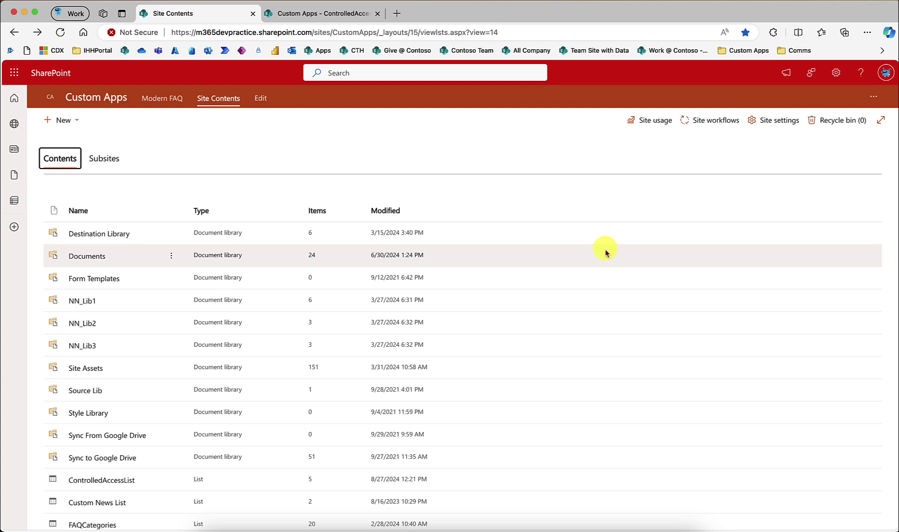
click(130, 481)
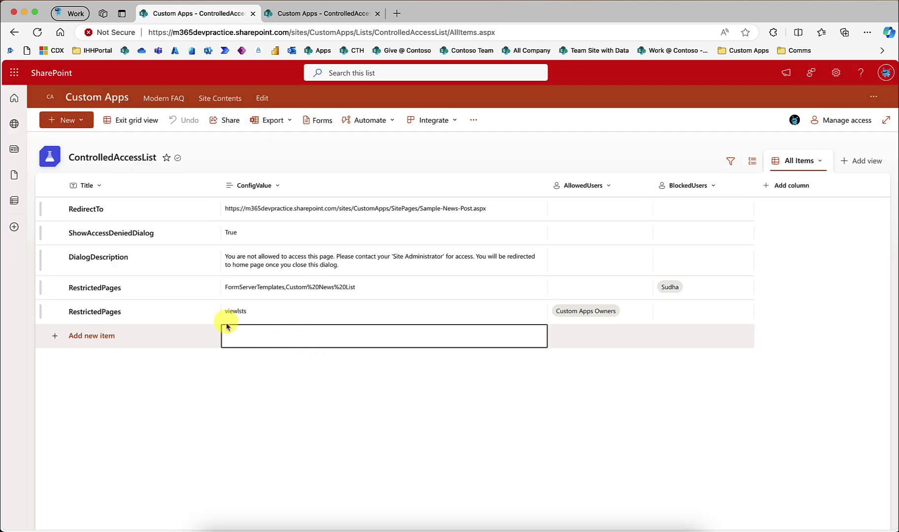
- Exit grid view to show the ControlledAccessList entries as a standard list
click(125, 121)
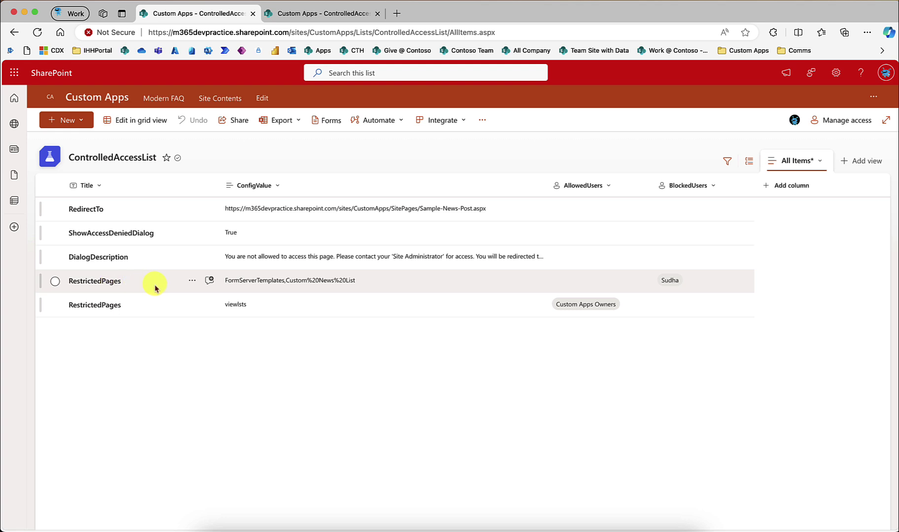
- Load Site contents in the second tab via Settings, glancing back at the ControlledAccessList tab
key(ctrl+Tab)
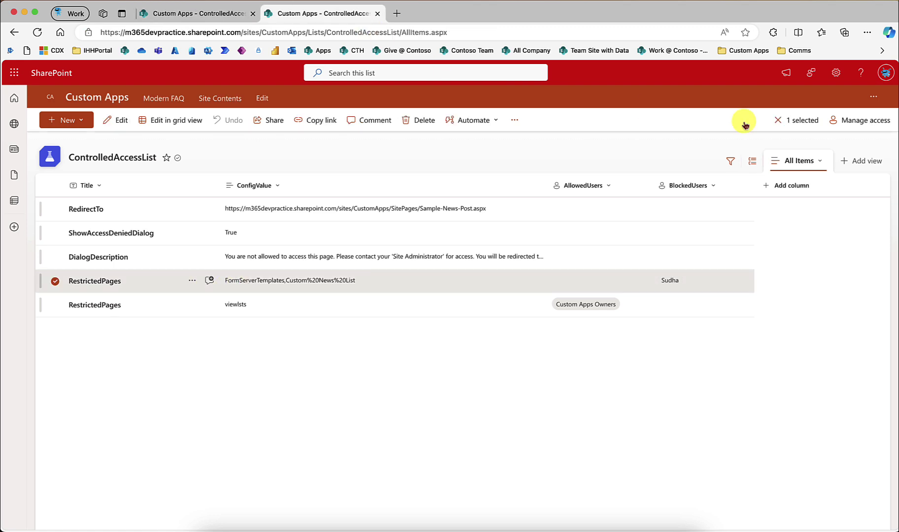
click(834, 75)
click(759, 162)
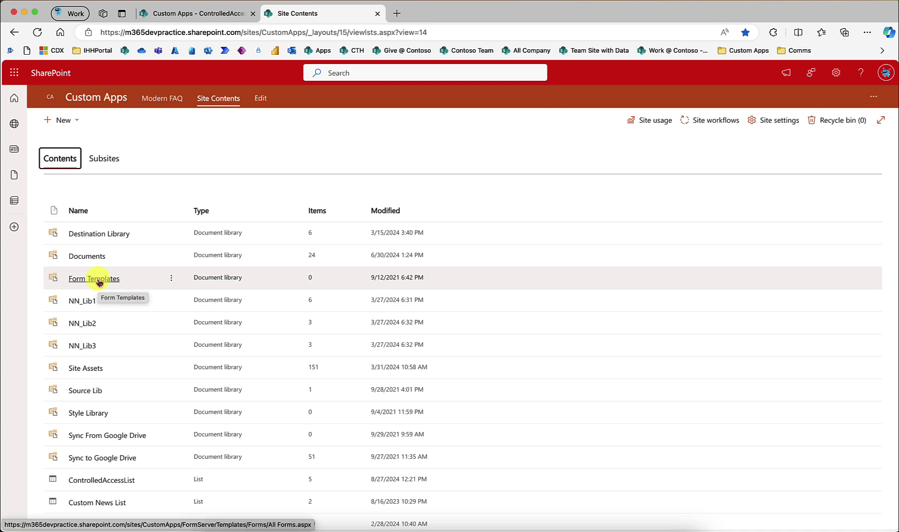
scroll(99, 282, down, 3)
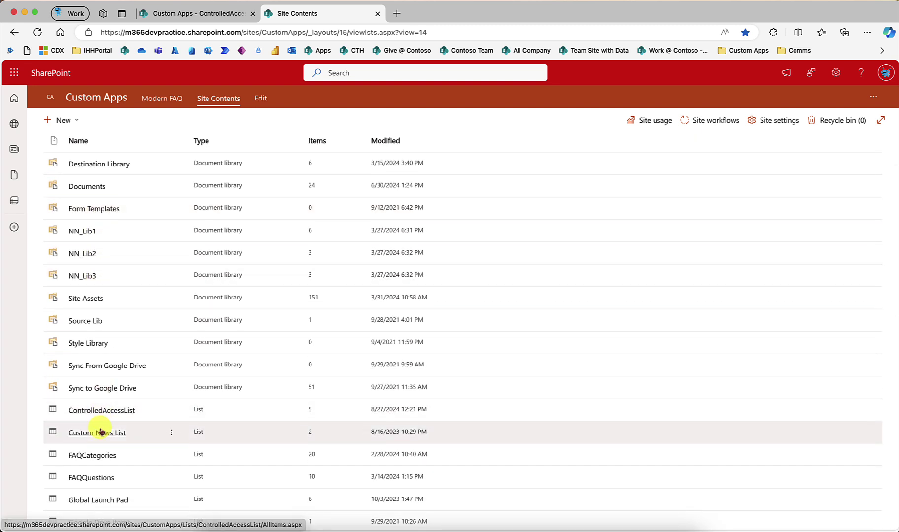
click(209, 13)
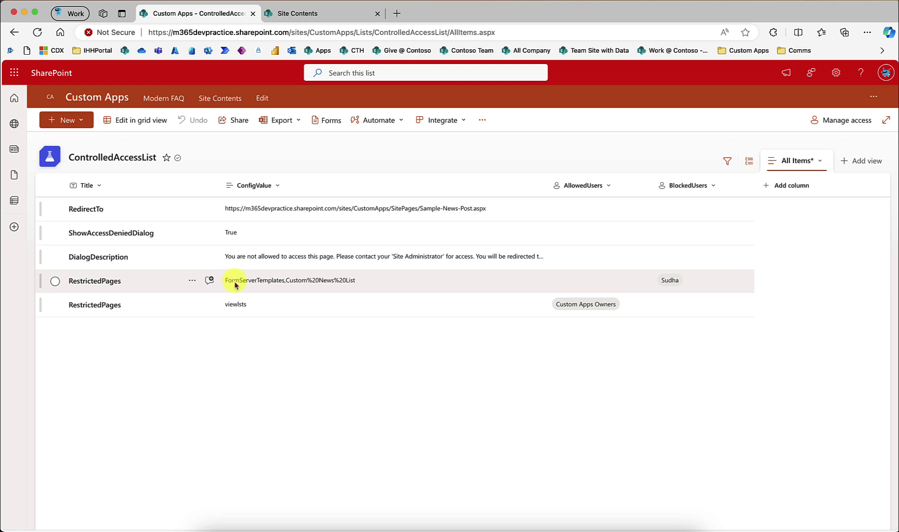
click(347, 35)
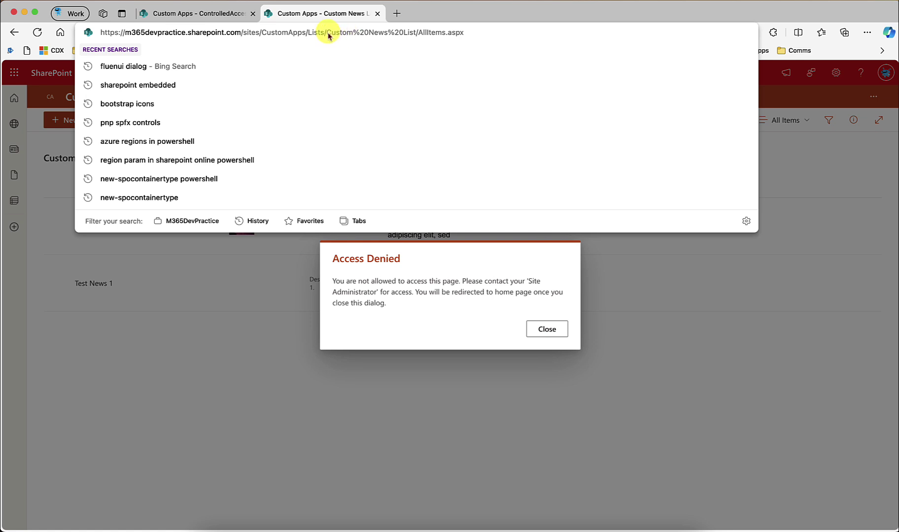
- Select the list name in the page address bar
drag(333, 32, 407, 32)
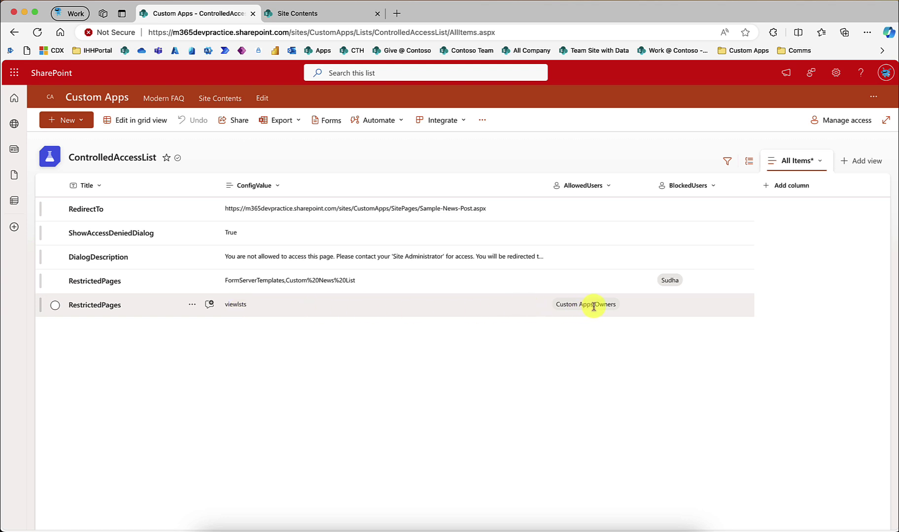
click(886, 75)
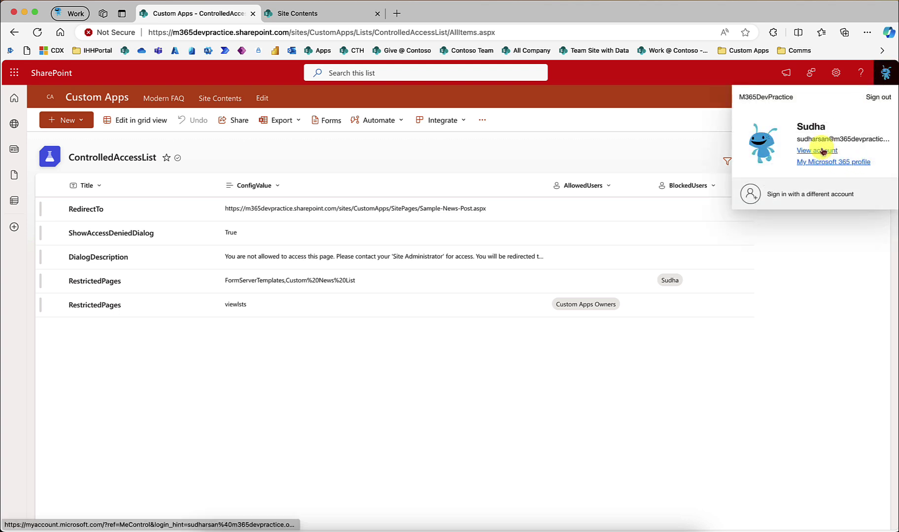
click(668, 100)
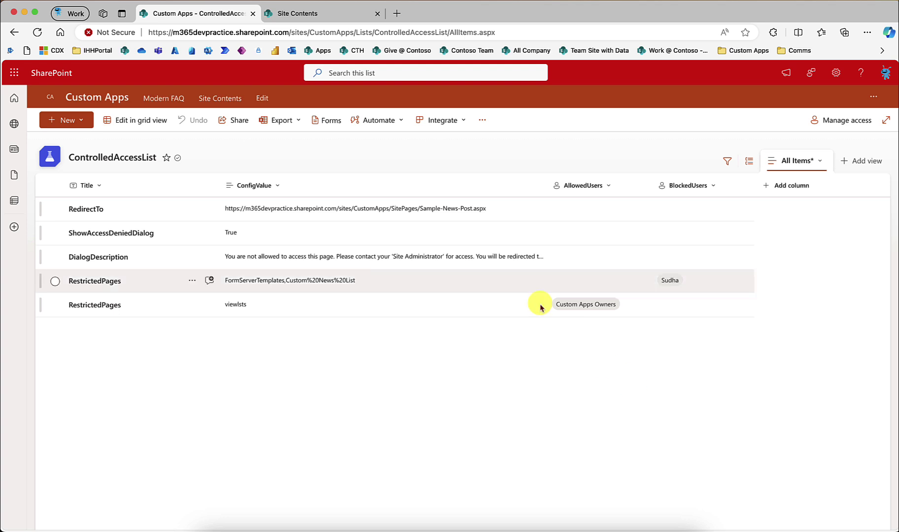
- Open Form Templates from Site Contents and close Access Denied to reach Sample-News-Post
click(312, 15)
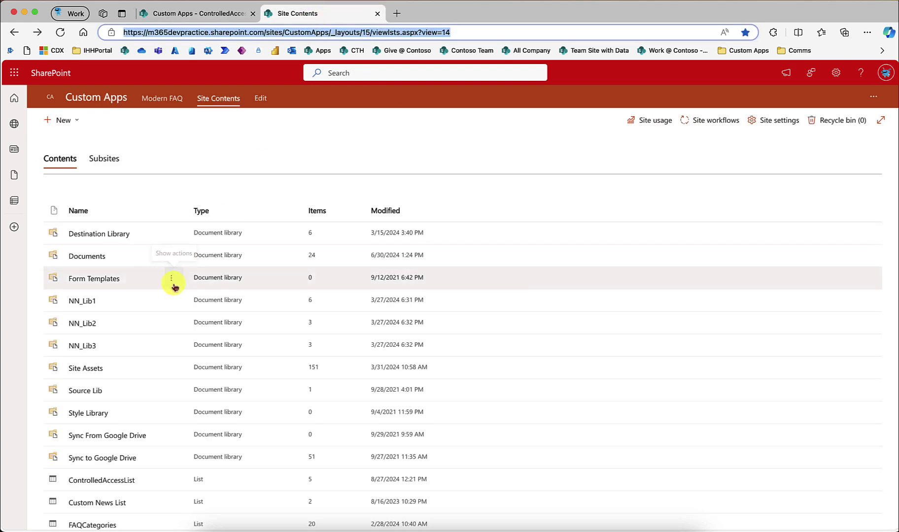
click(107, 279)
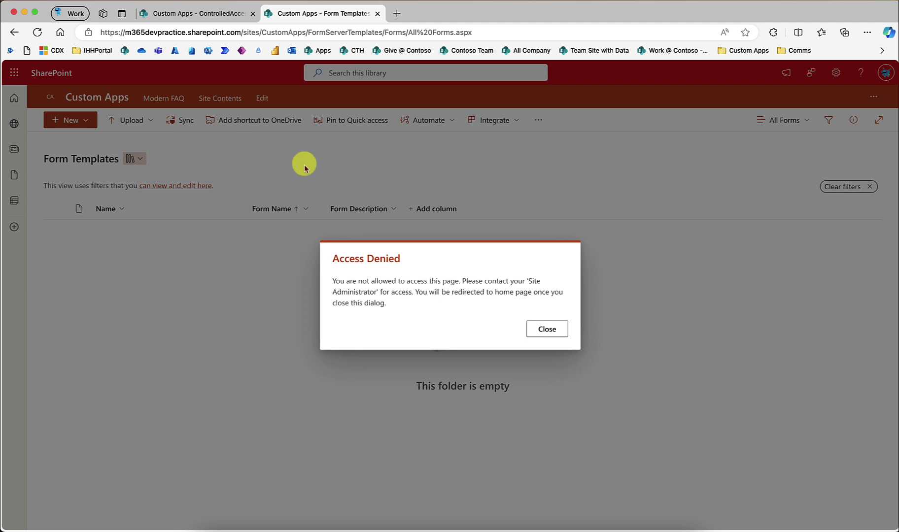
click(547, 330)
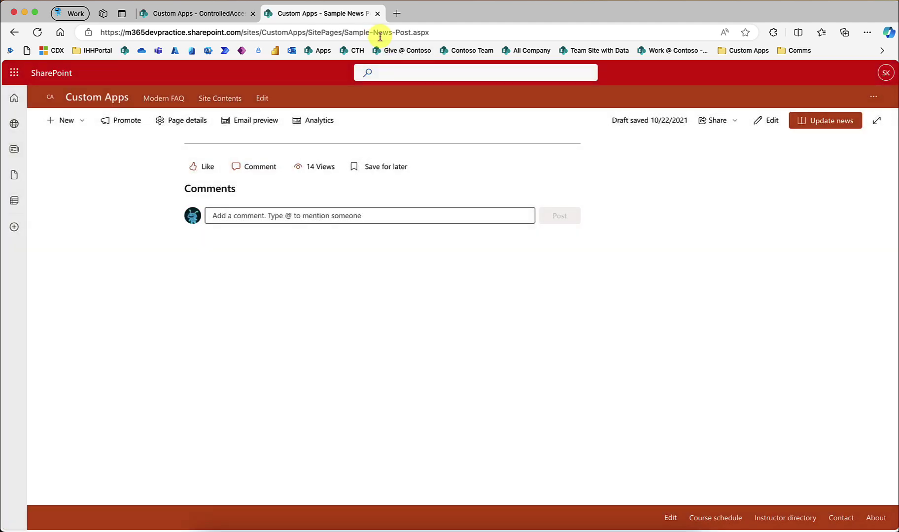
click(200, 14)
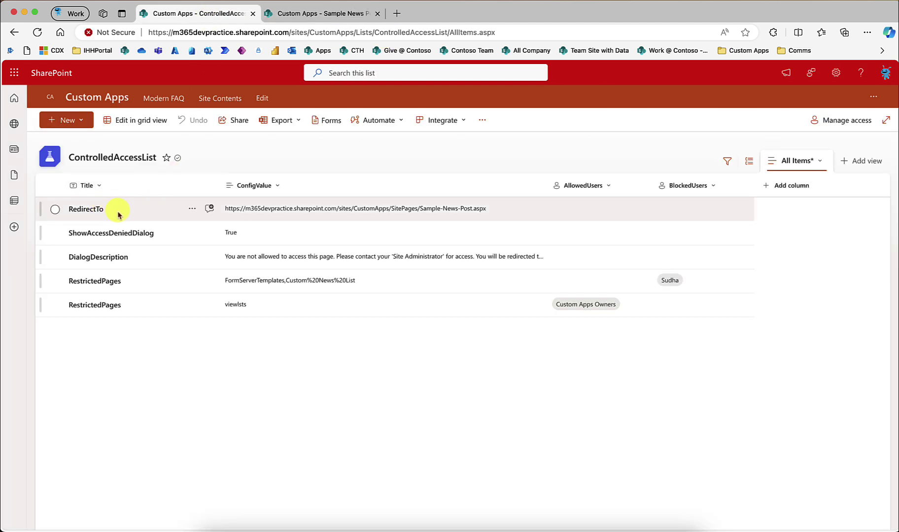
- From the Sample News Post tab, open Site contents through the Settings panel
click(351, 15)
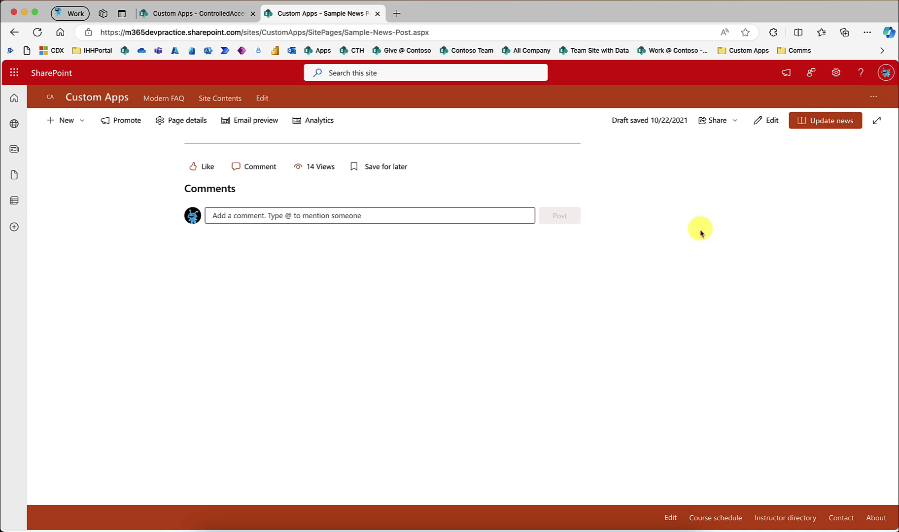
click(836, 73)
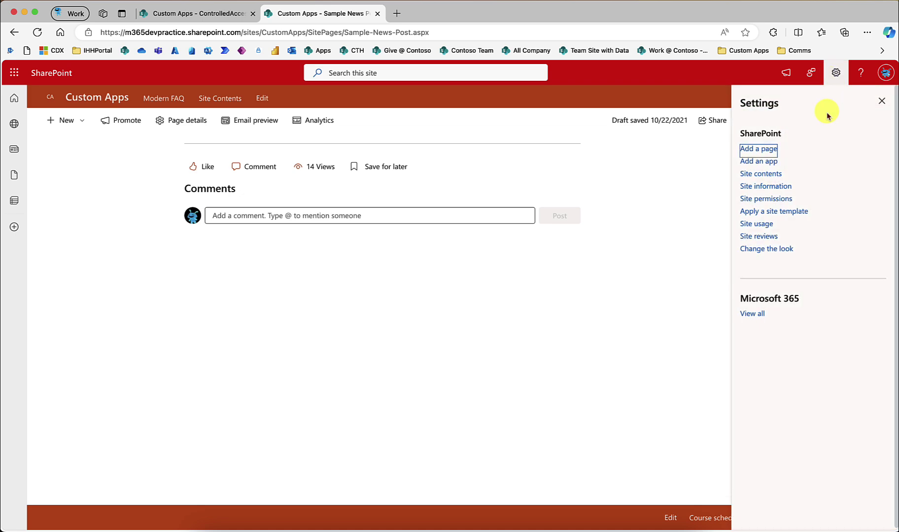
click(763, 174)
scroll(148, 296, down, 5)
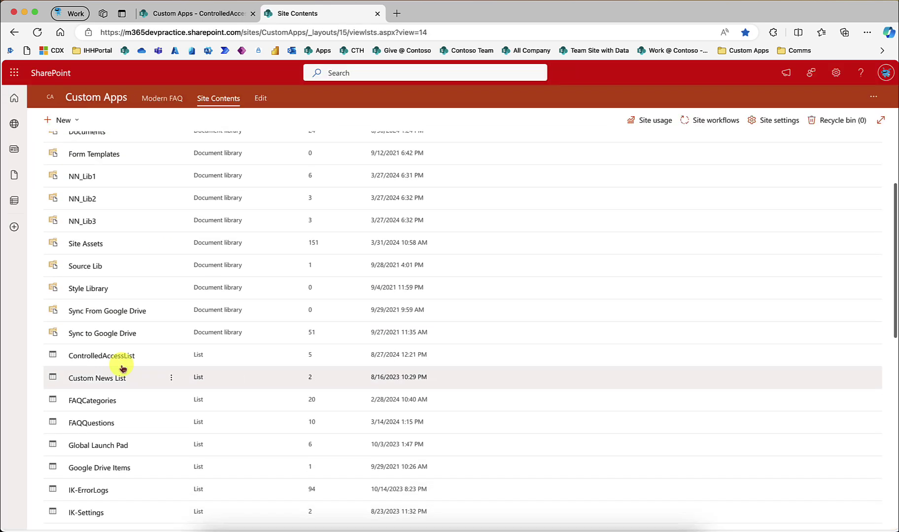
- Open Custom News List, dismiss the Access Denied dialog, and return to Site Contents
click(107, 380)
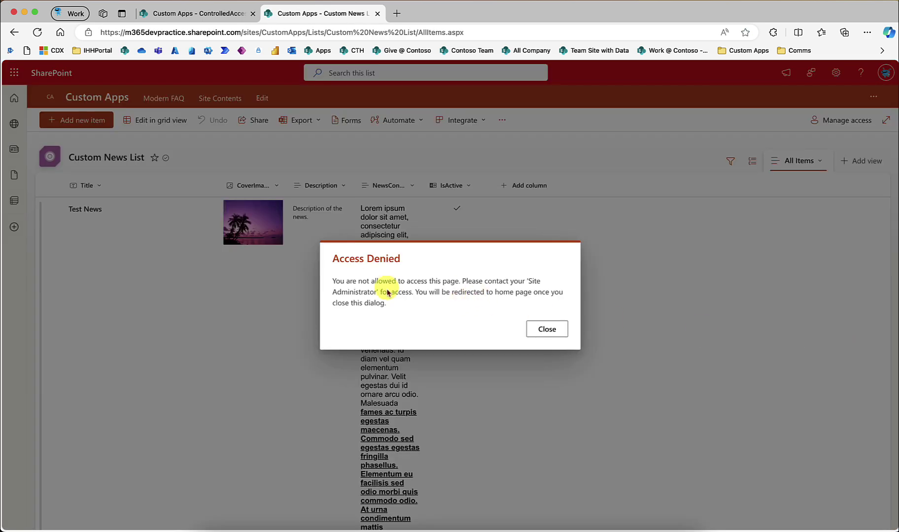
click(547, 329)
click(206, 15)
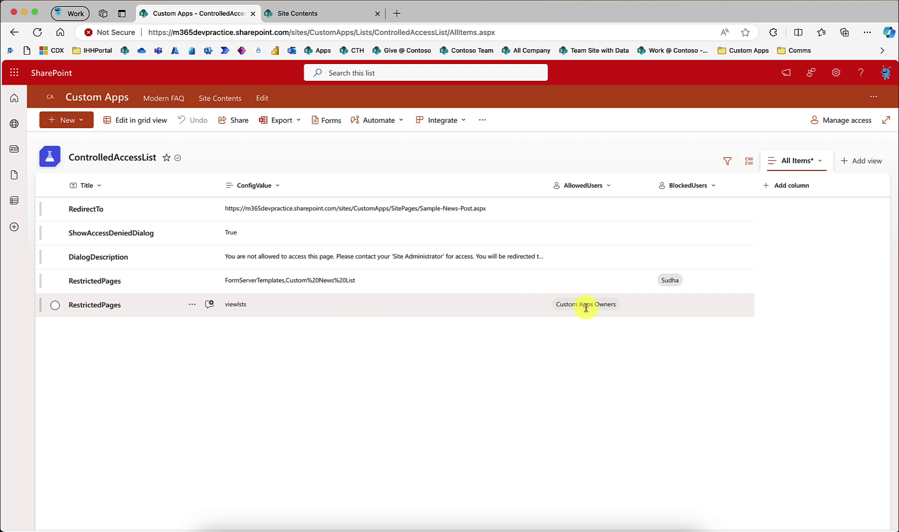
key(ctrl+Tab)
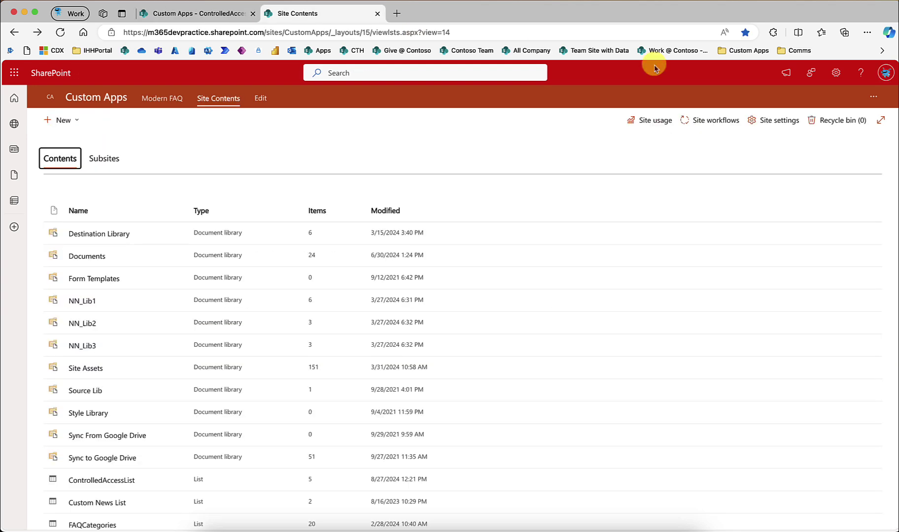
- View Custom Apps Owners members through Site permissions' Advanced permissions settings
click(837, 86)
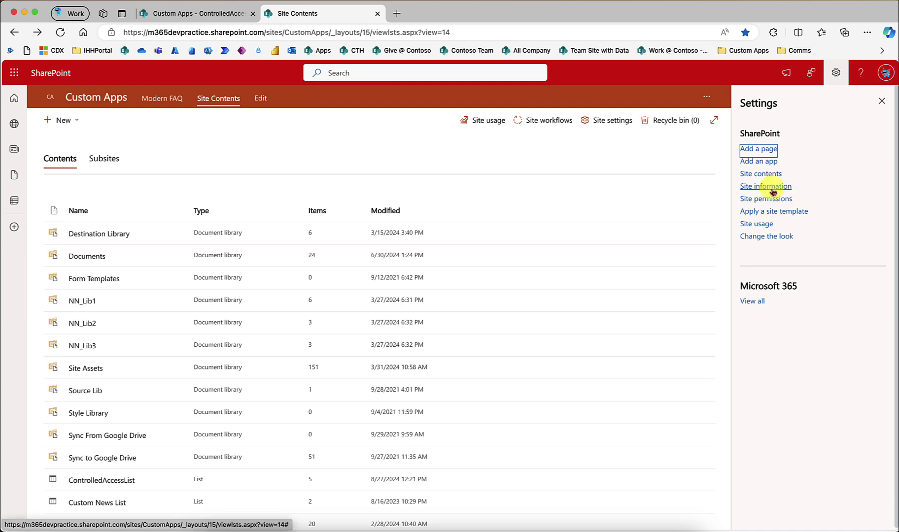
click(773, 197)
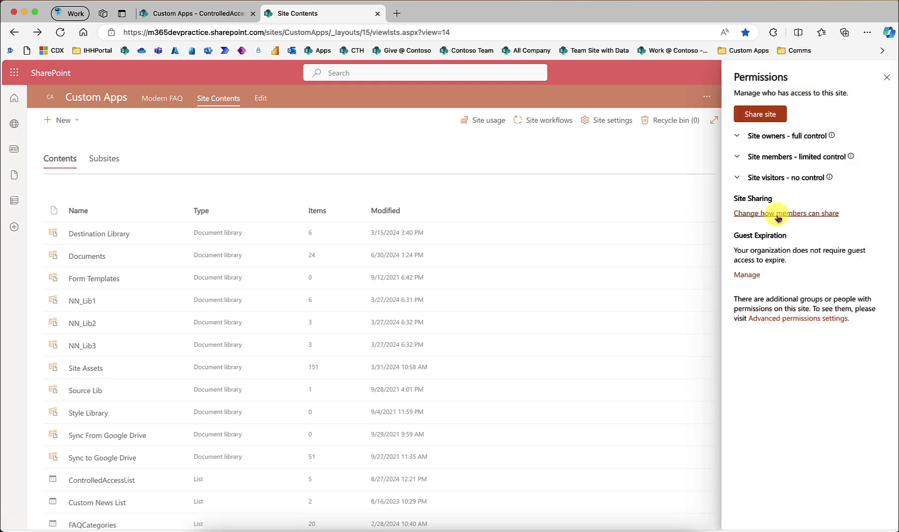
click(780, 140)
click(793, 346)
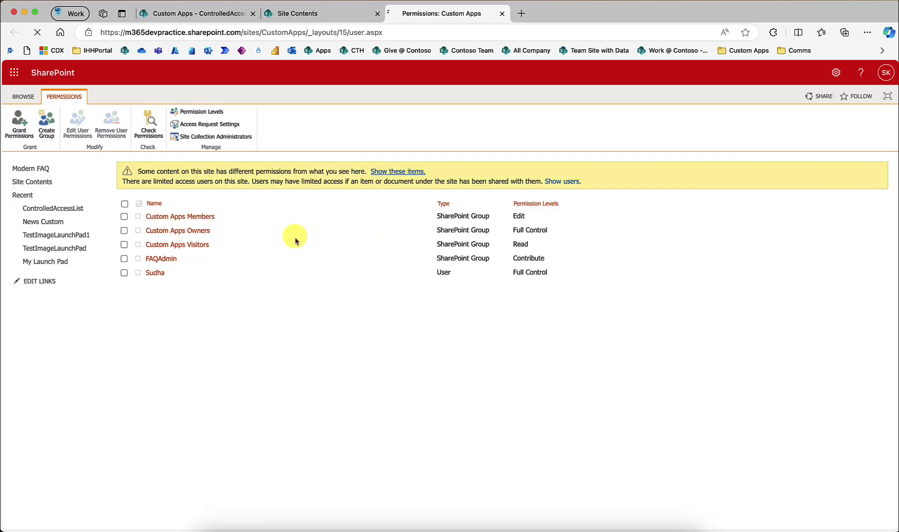
click(178, 231)
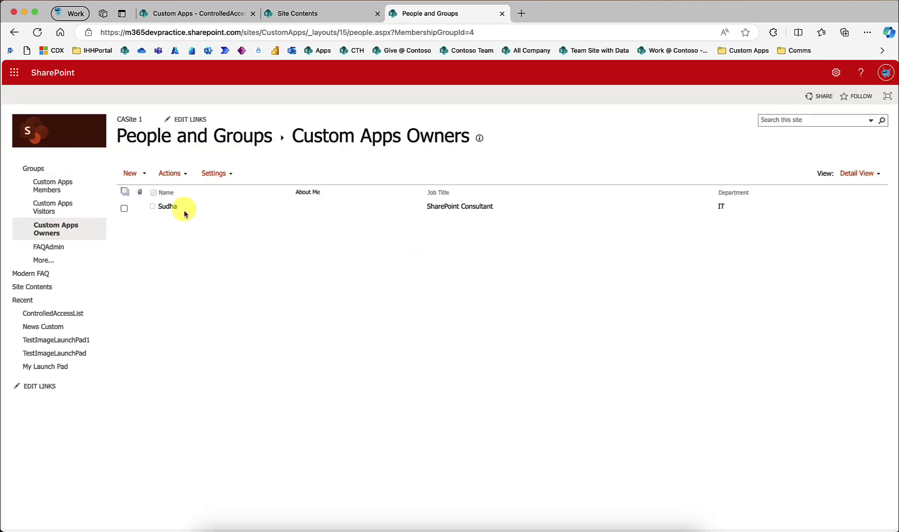
click(292, 13)
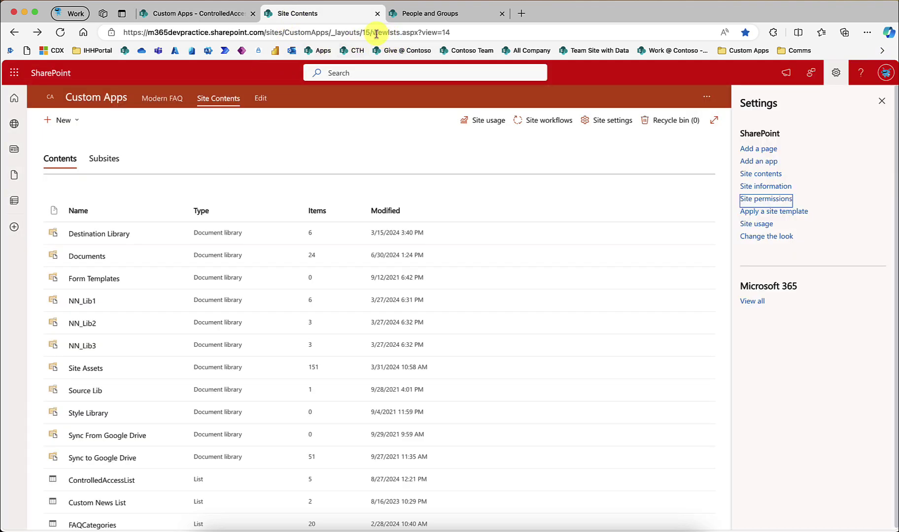
- Reload Site Contents without an Access Denied message and select 'viewlsts' in its URL
click(60, 32)
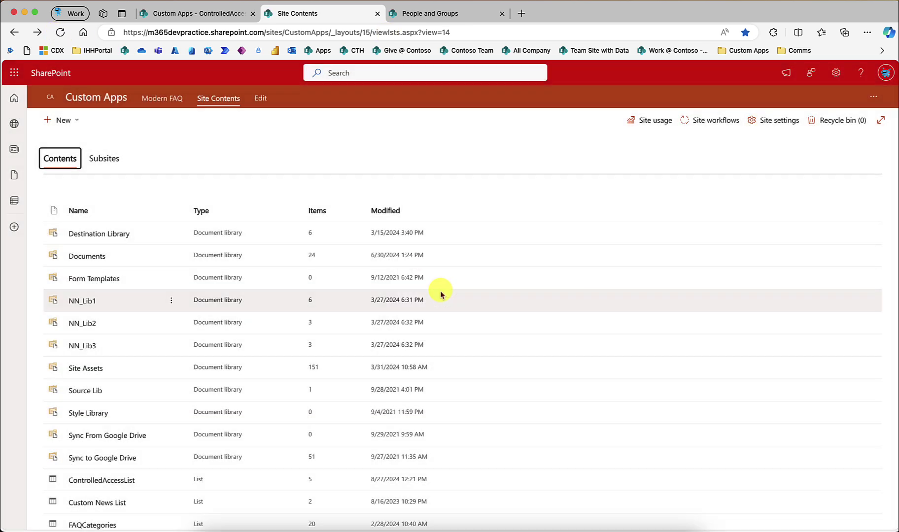
scroll(411, 255, down, 4)
scroll(411, 263, up, 4)
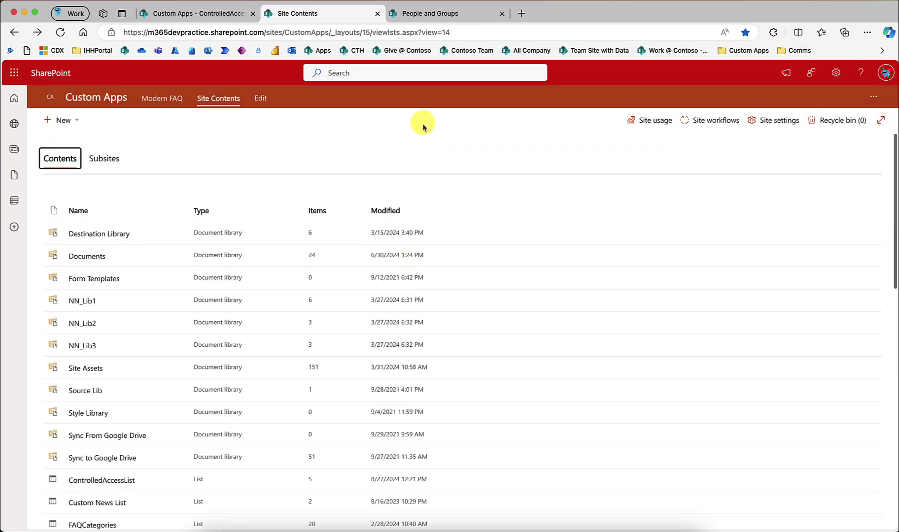
click(394, 33)
double_click(389, 32)
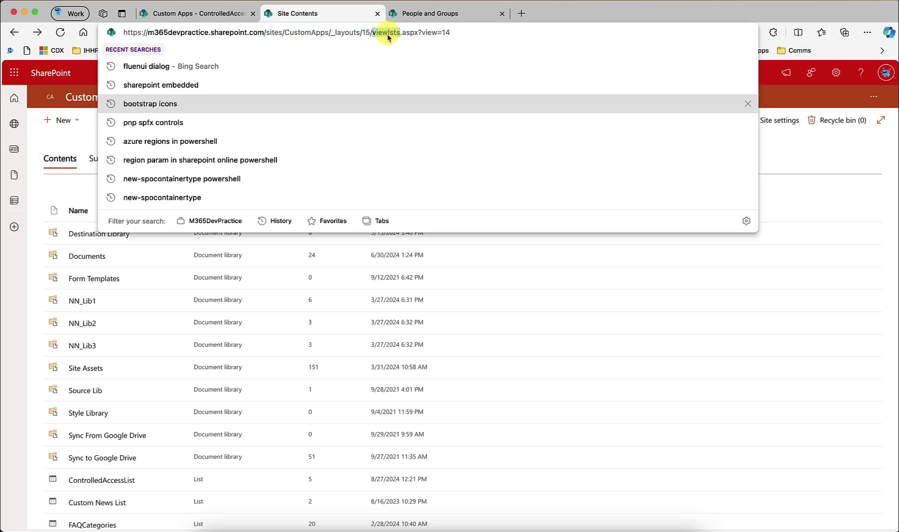
click(209, 15)
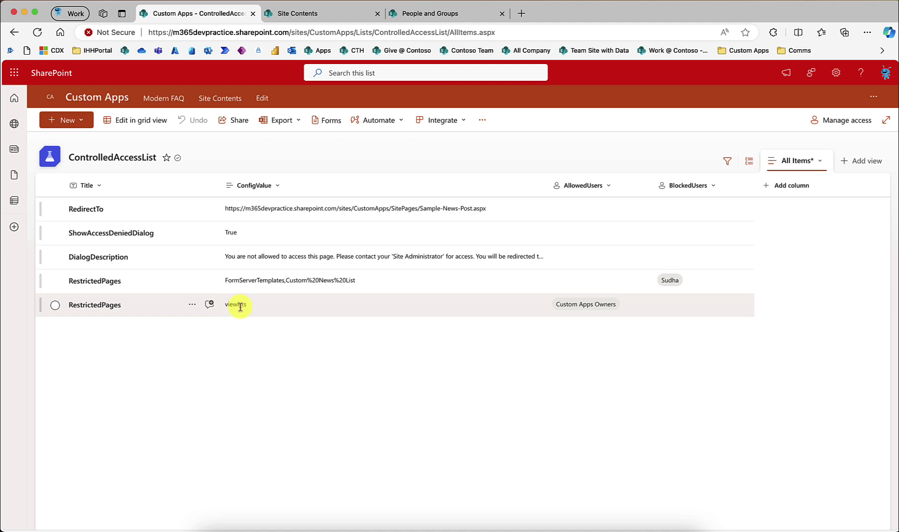